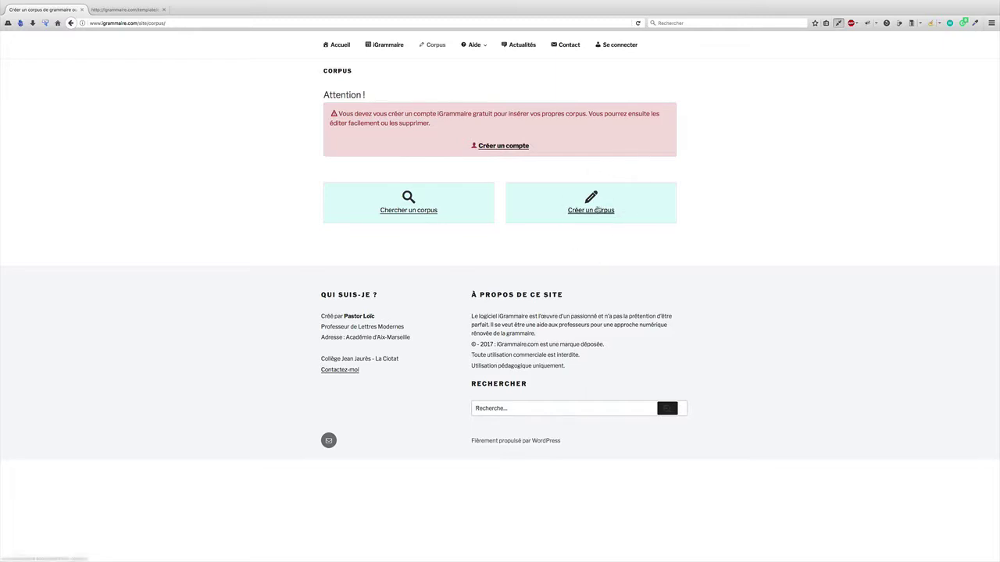
Step: Go from the corpus creation option to the account registration form and review the fields it requires
left_click(595, 214)
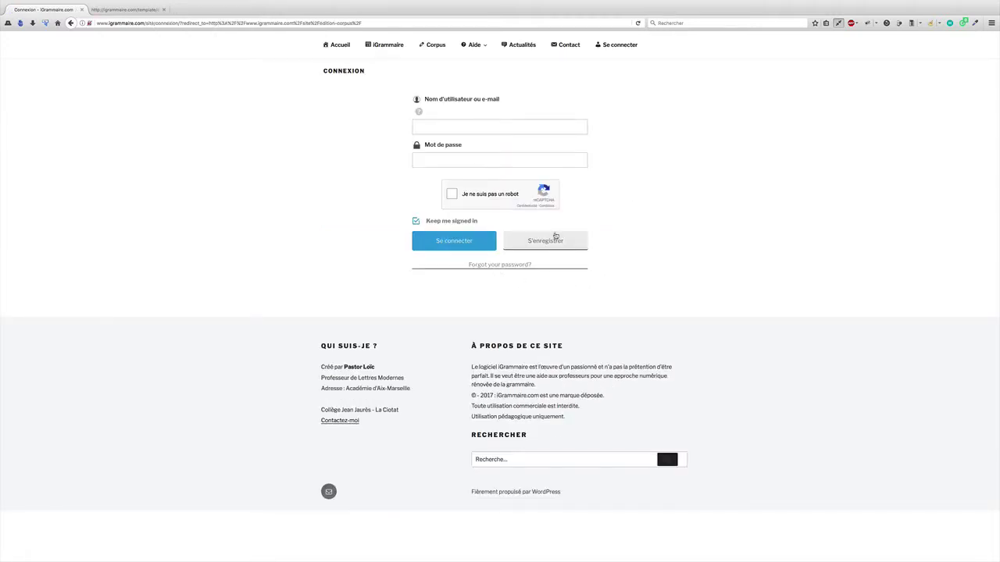
left_click(549, 243)
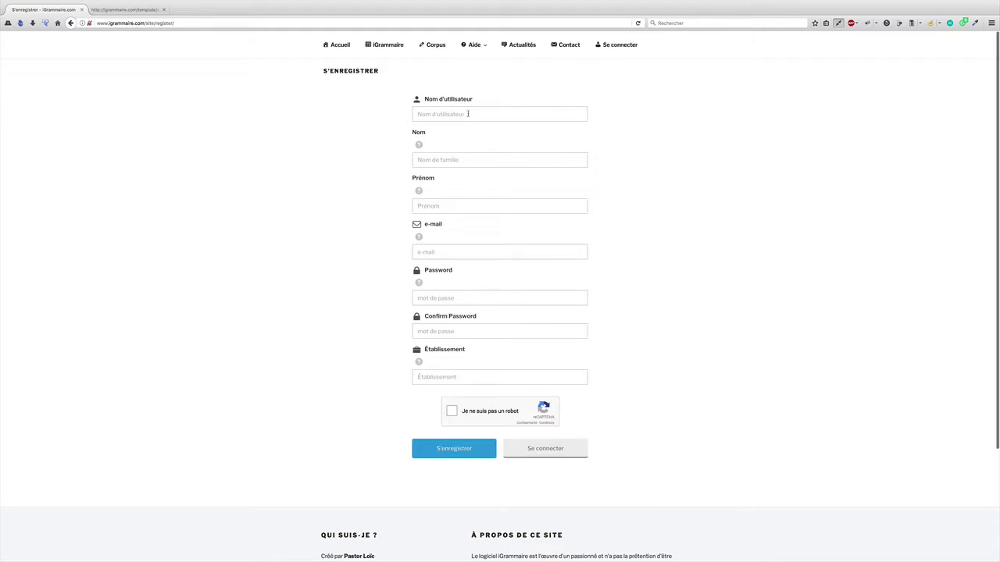
left_click(465, 114)
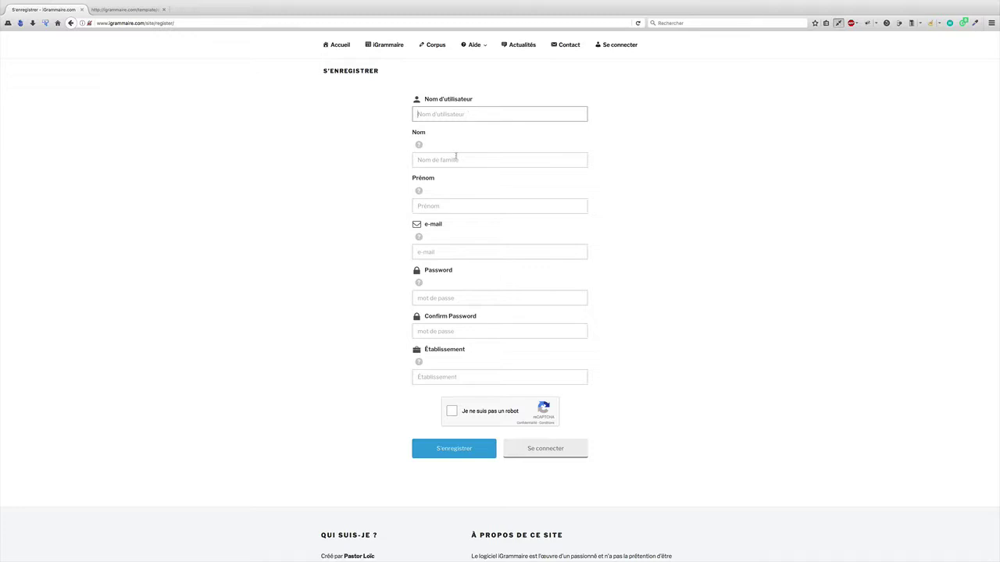
scroll(453, 213, "down", 1)
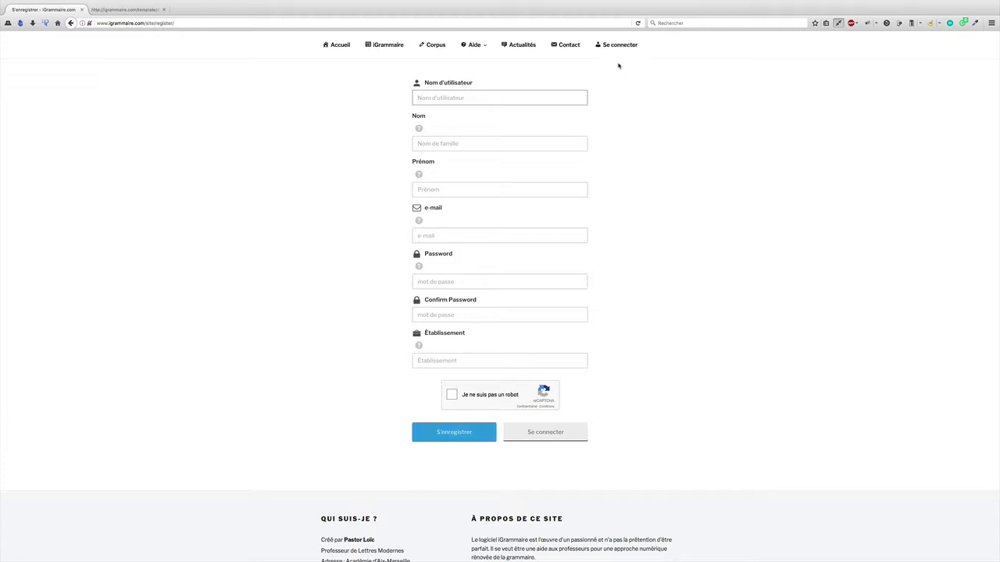
Step: Log in by filling the username and password fields with a saved account's credentials and completing the robot check
left_click(614, 44)
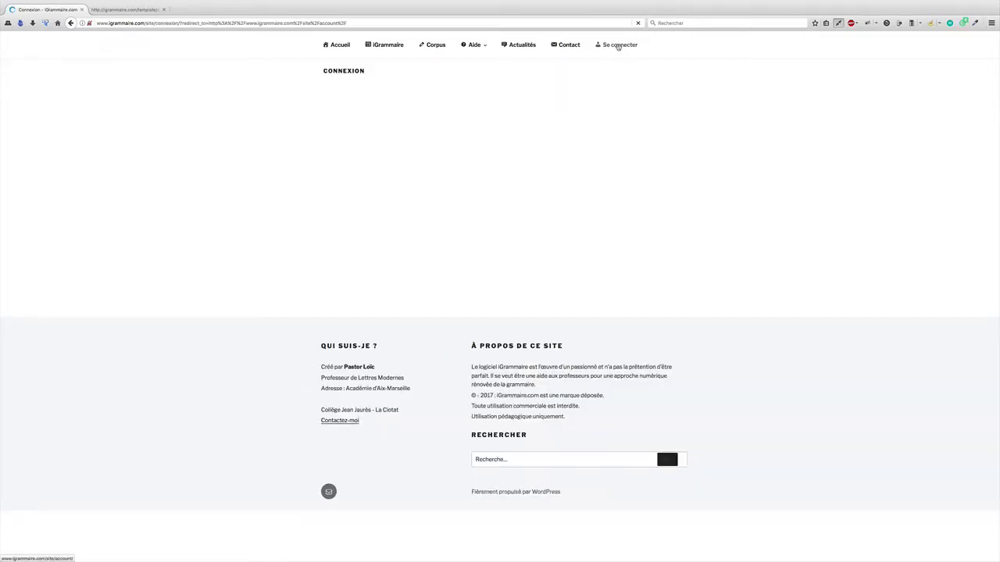
left_click(481, 127)
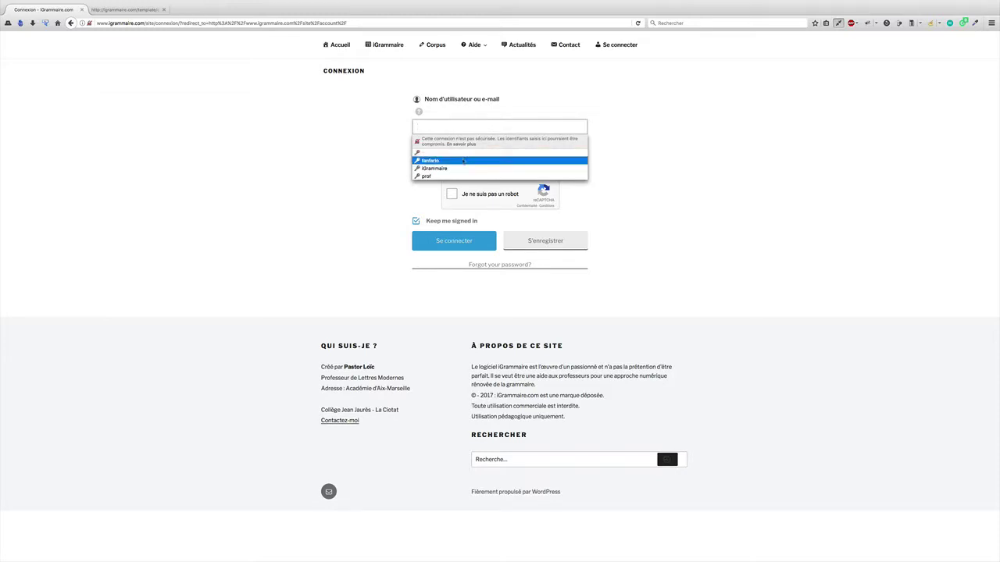
left_click(461, 161)
left_click(452, 195)
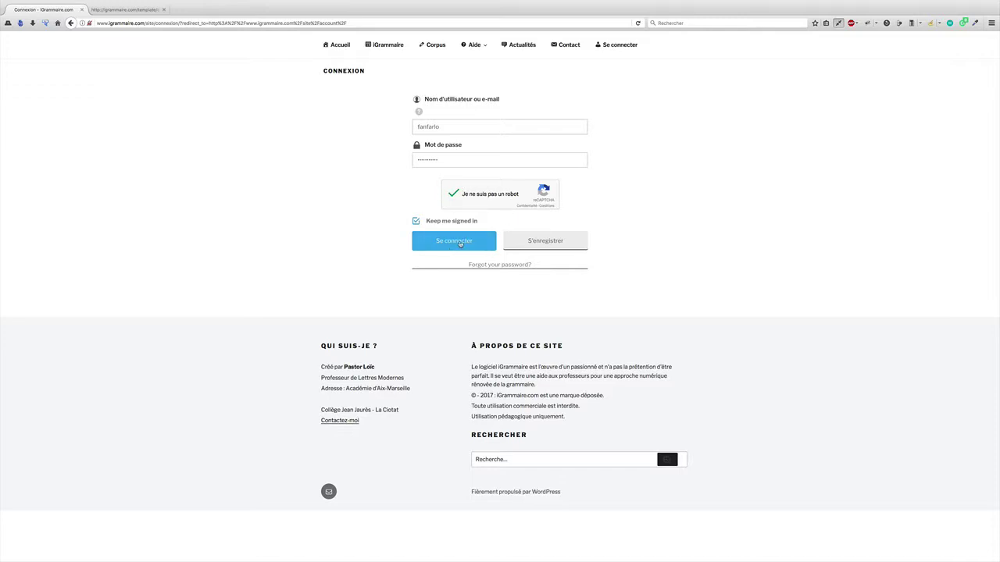
left_click(461, 243)
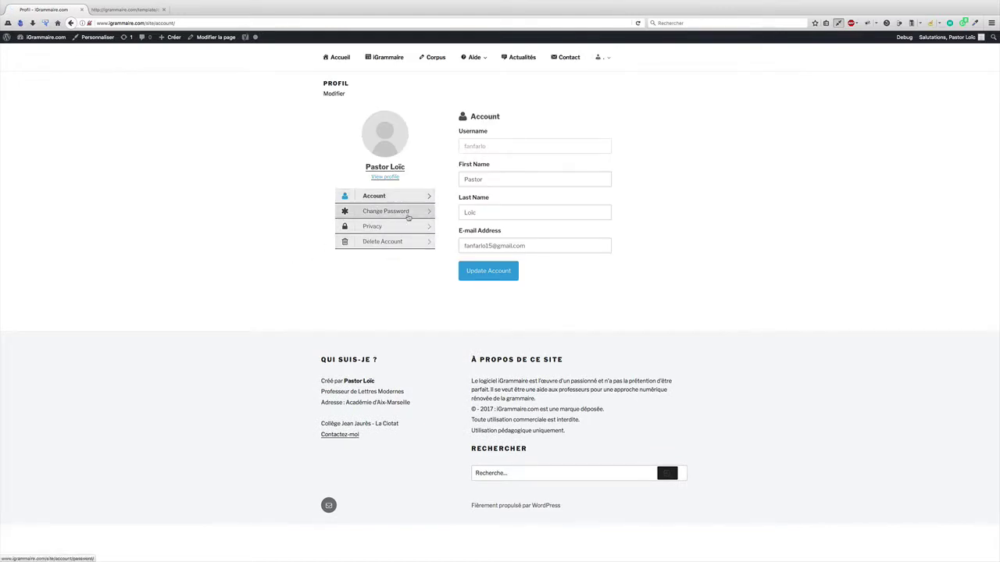
Step: Open the corpus editing page through the option to create a corpus
mouse_move(616, 57)
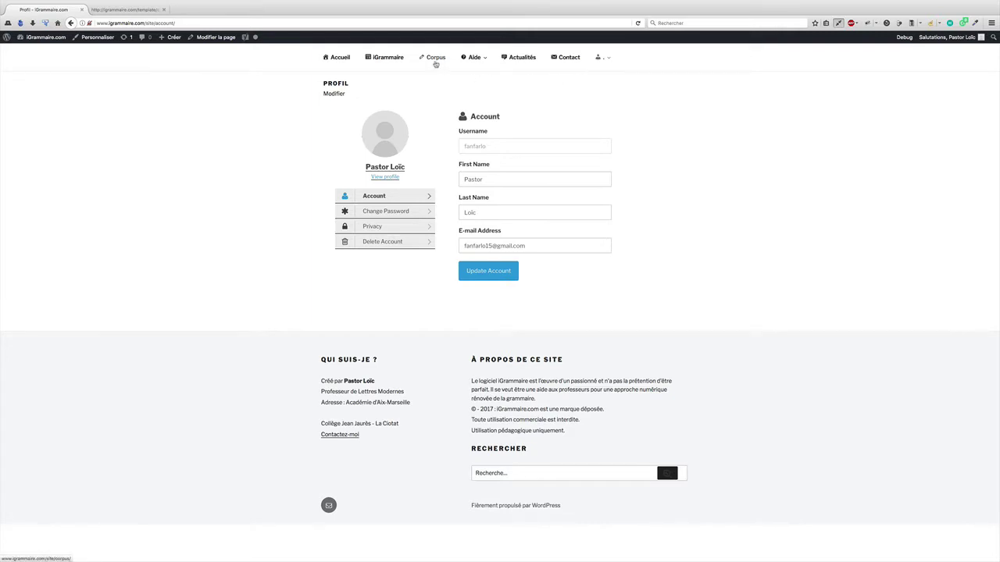
left_click(435, 58)
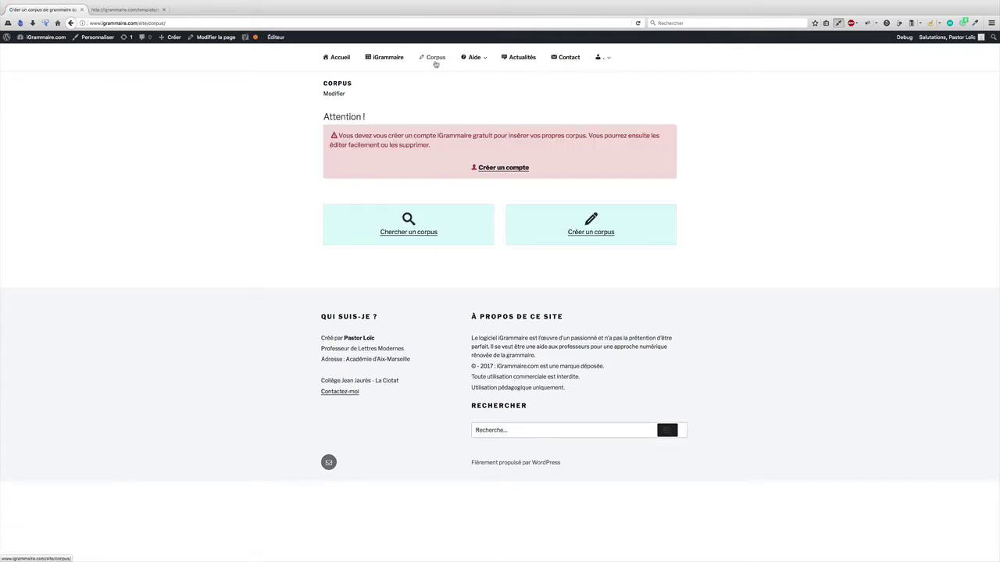
left_click(599, 233)
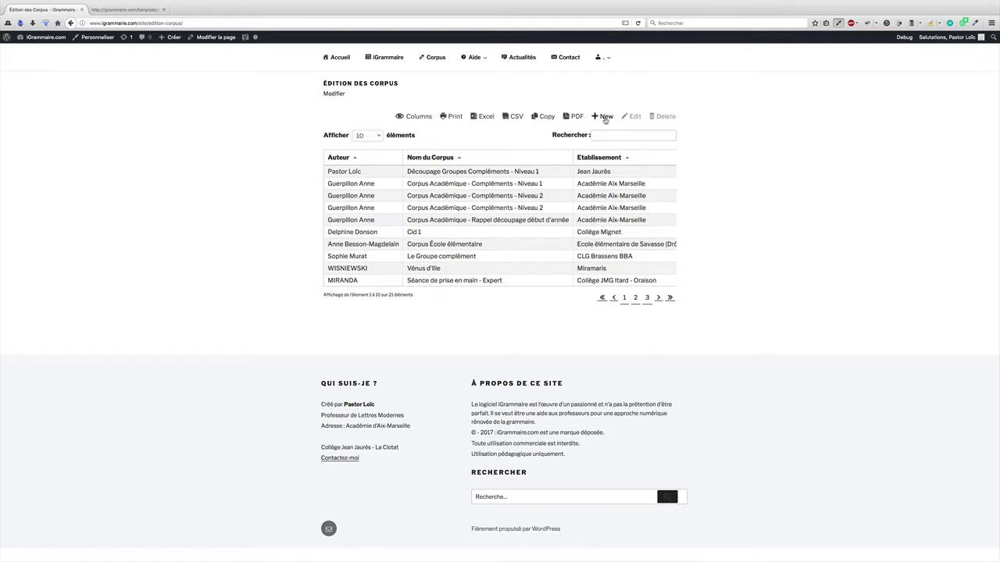
Step: Start a new corpus entry, examine its fields and the class and grammatical notion choices, and cancel it without saving
left_click(605, 117)
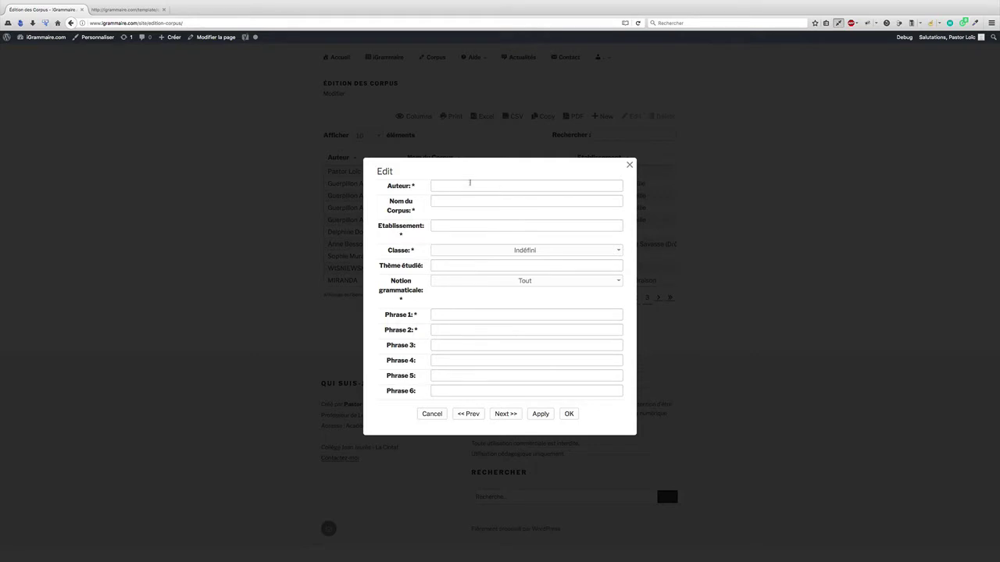
left_click(466, 184)
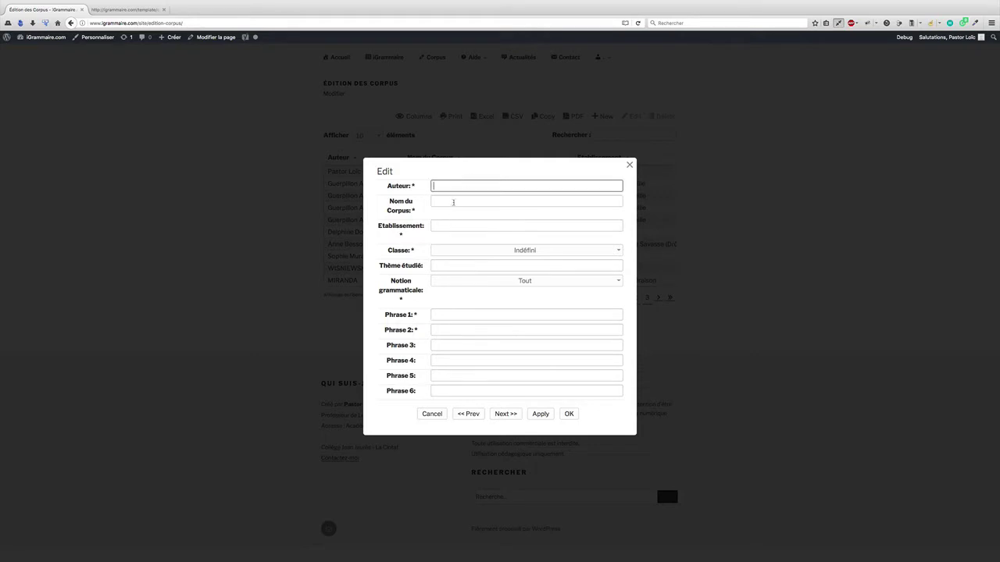
left_click(455, 200)
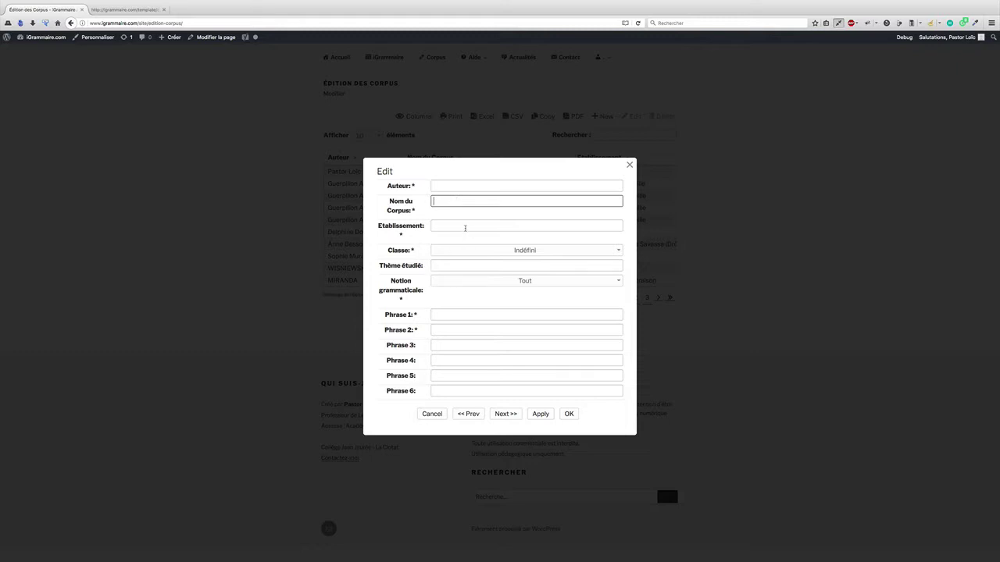
left_click(465, 227)
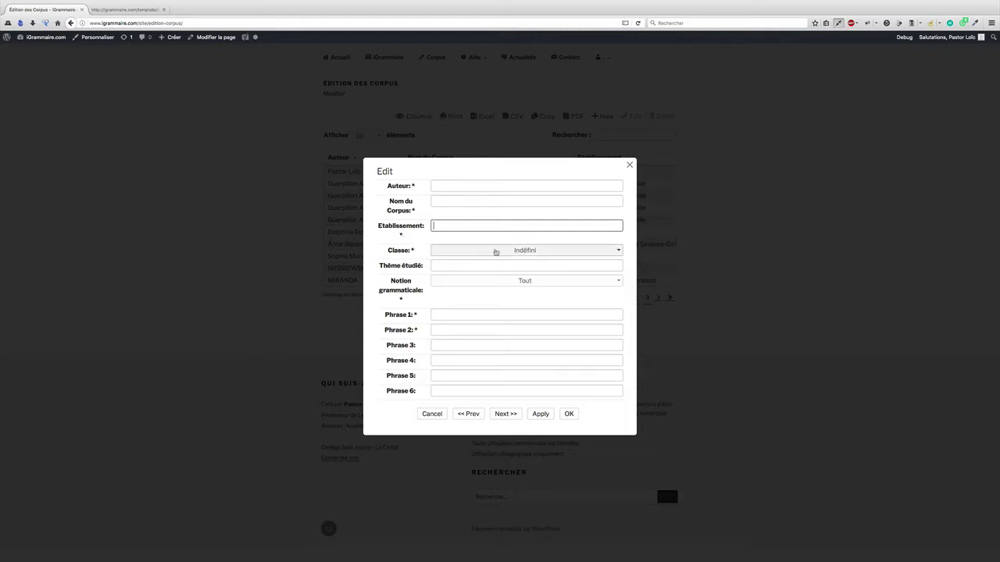
left_click(495, 253)
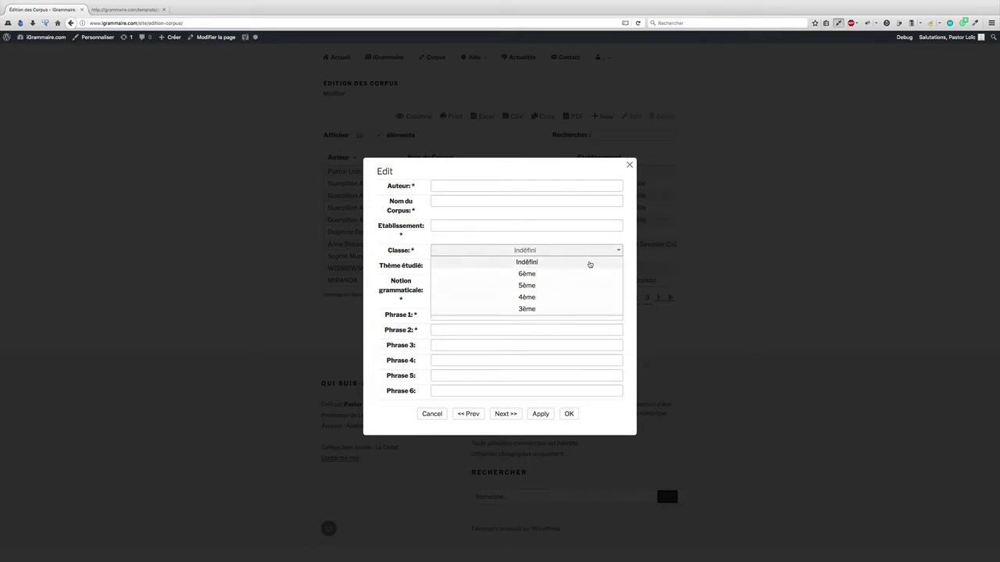
left_click(591, 252)
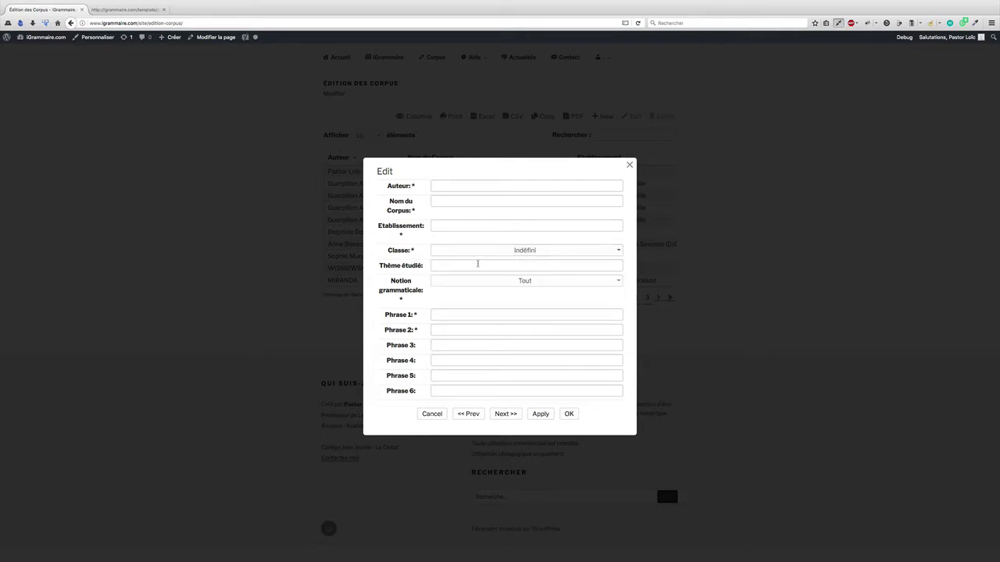
left_click(472, 266)
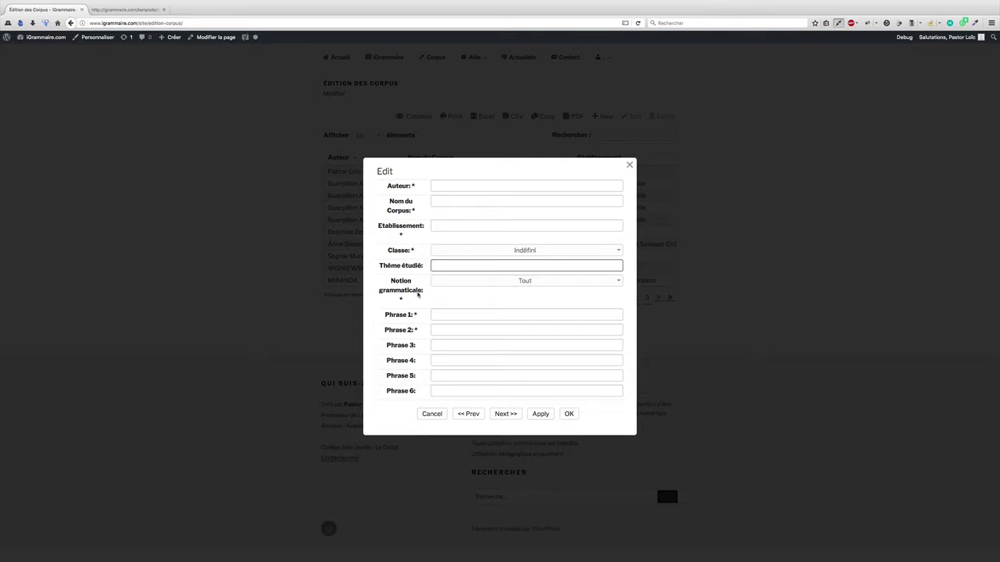
left_click(536, 283)
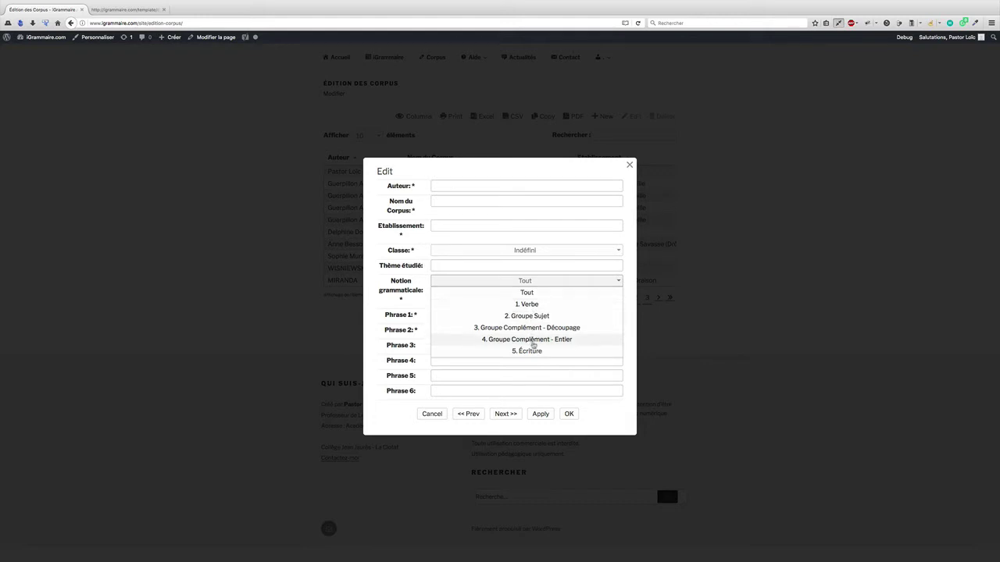
left_click(546, 284)
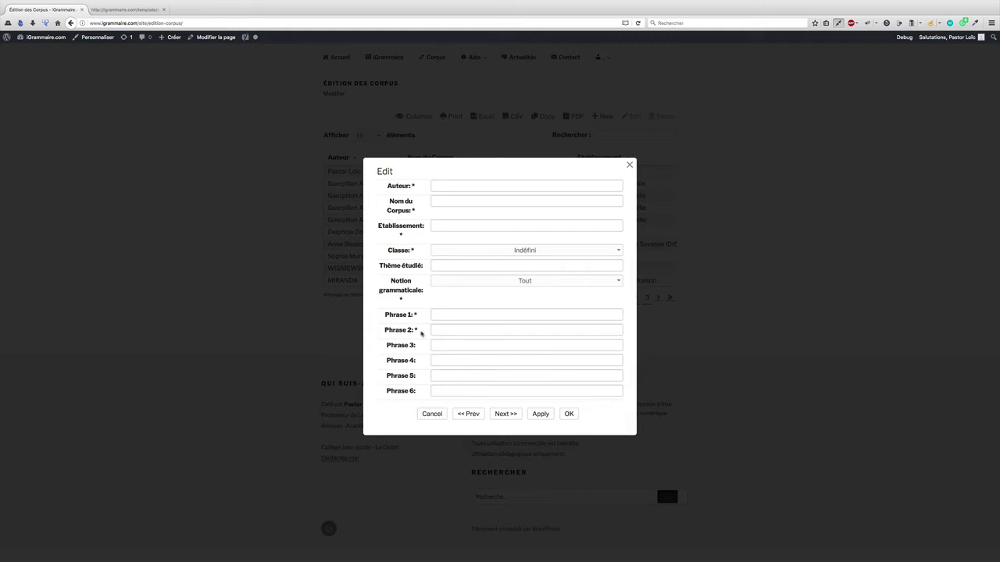
left_click(432, 414)
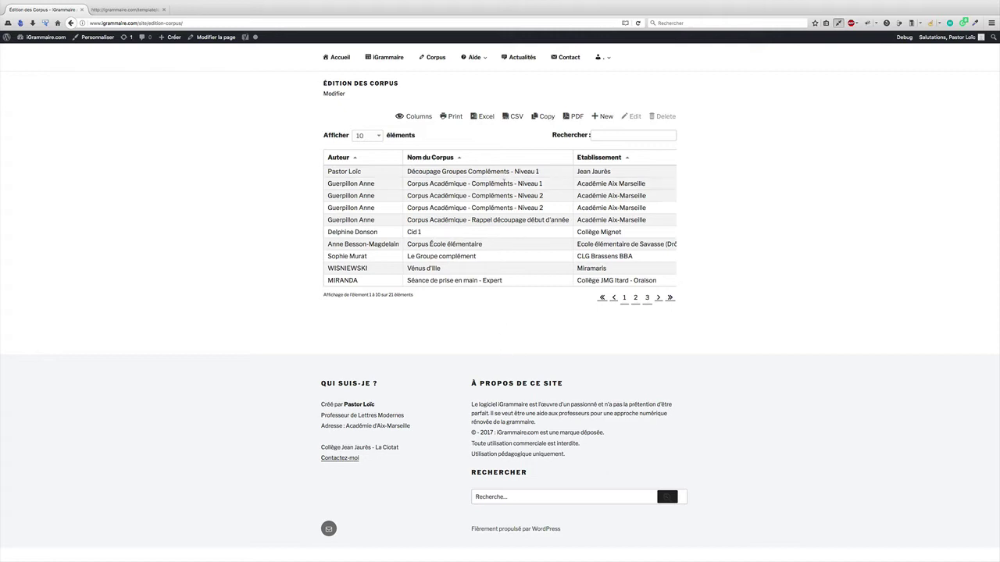
Step: Review the corpus "Découpage Groupes Compléments - Niveau 1" in its edit form, and check the choices for rows shown per page
left_click(484, 170)
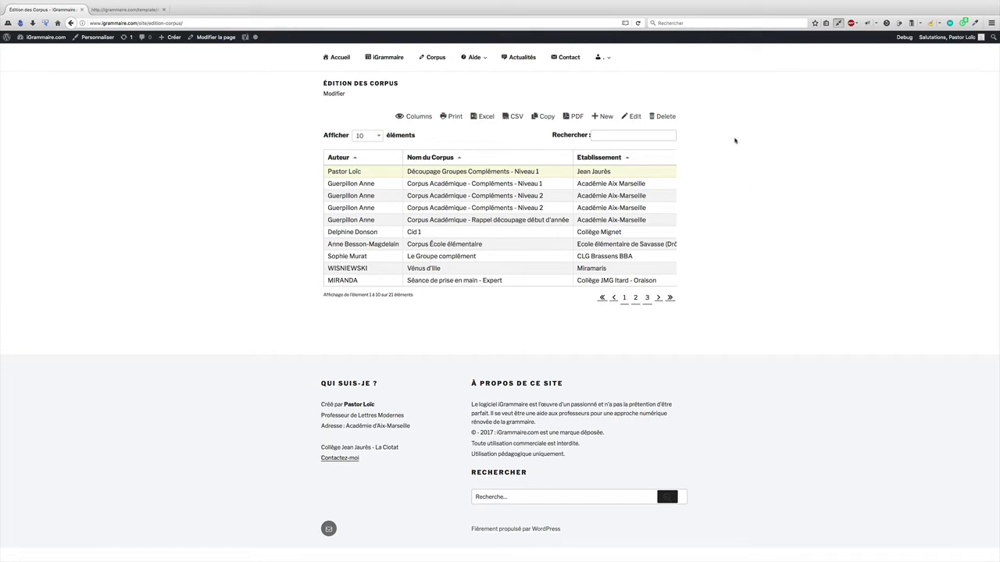
left_click(635, 117)
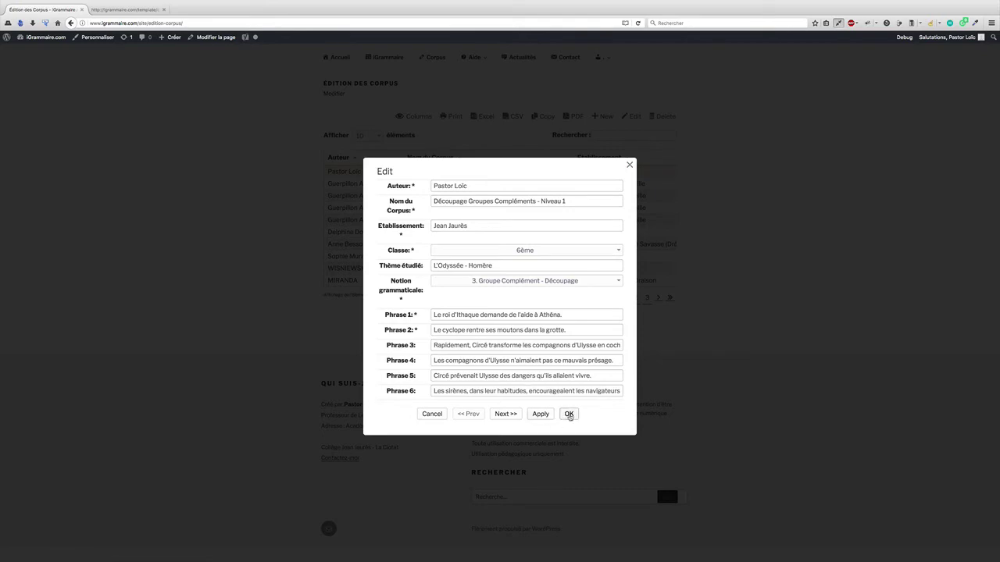
left_click(629, 165)
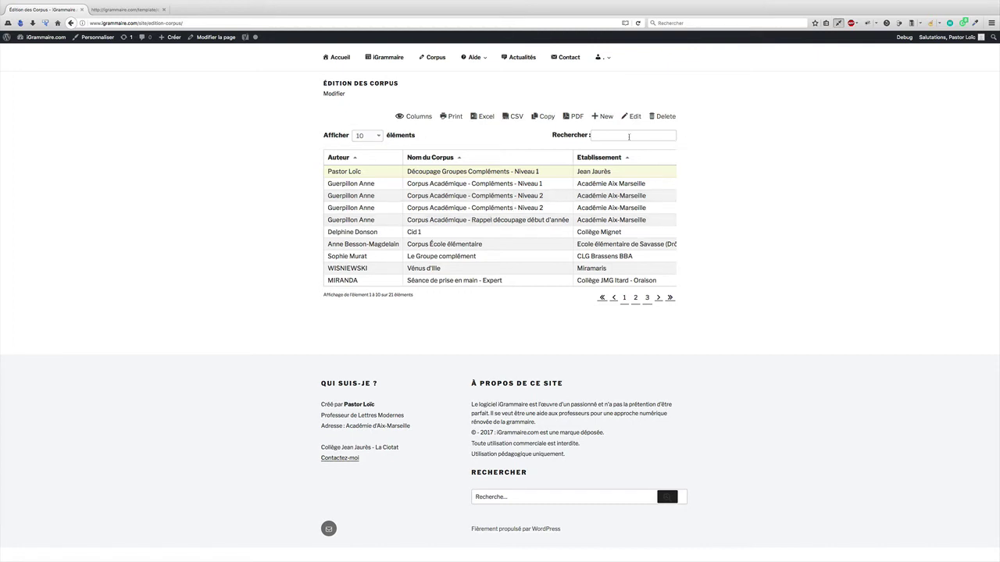
left_click(367, 136)
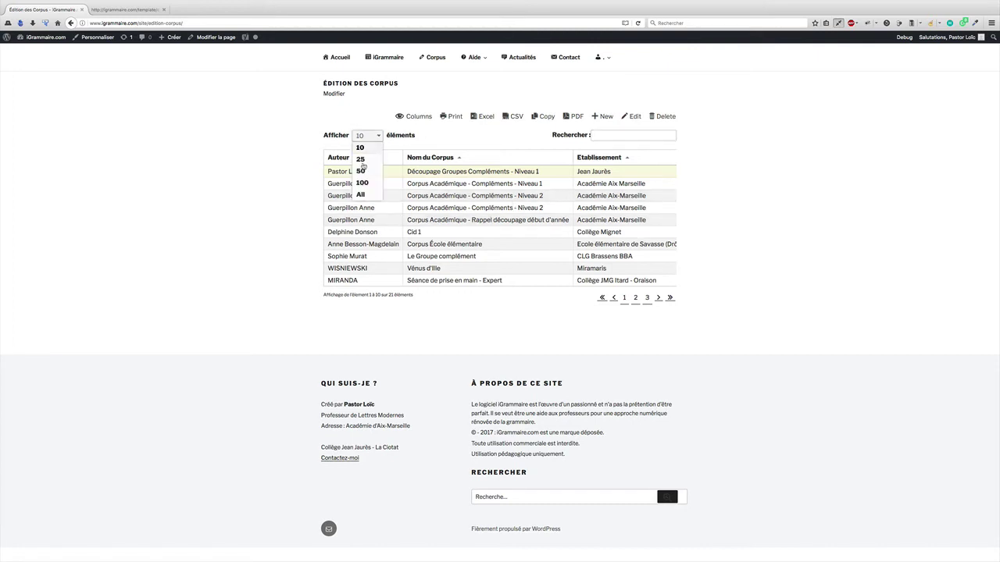
left_click(458, 142)
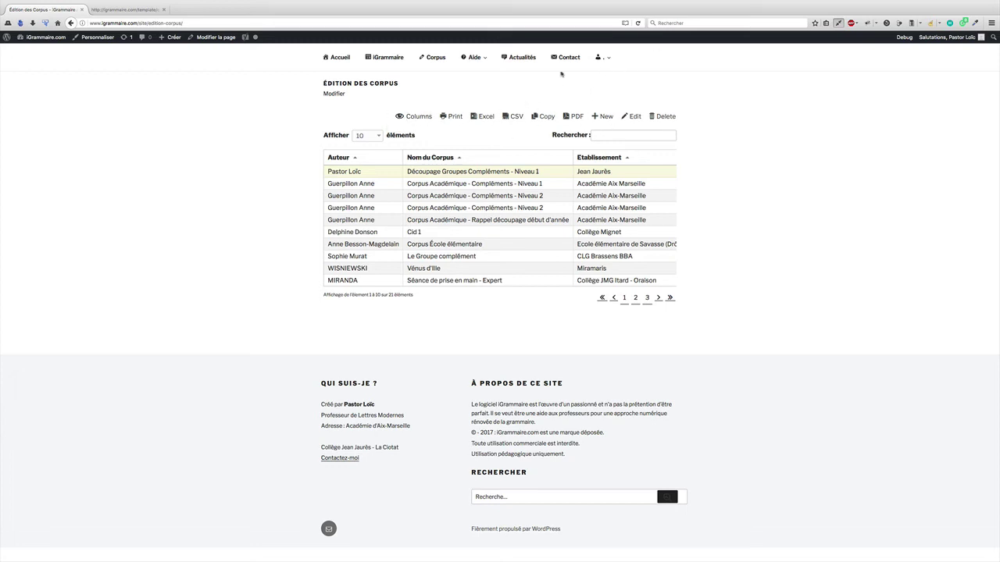
Step: Open the corpus search in the iGrammaire sentence analysis tool
left_click(378, 61)
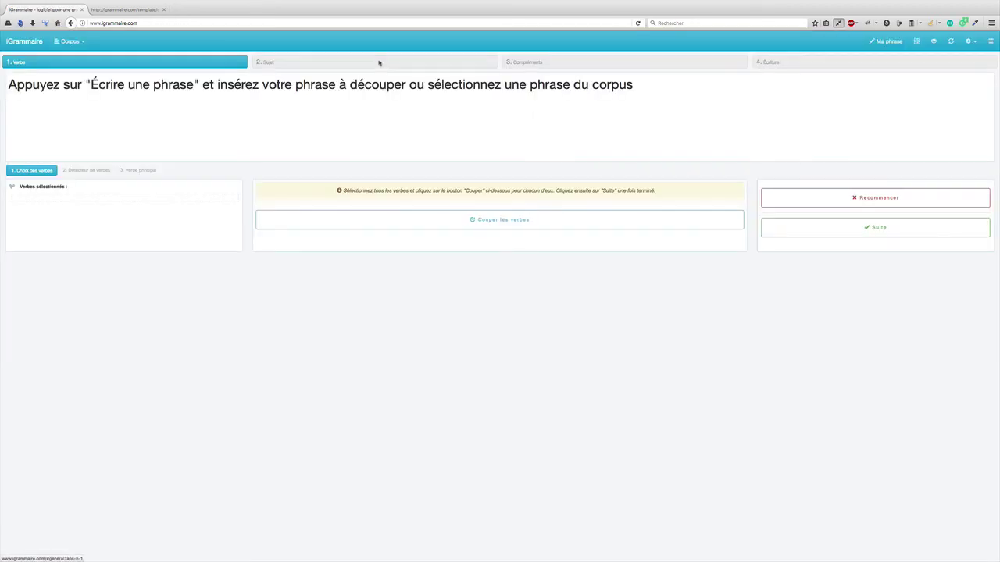
left_click(69, 41)
left_click(86, 114)
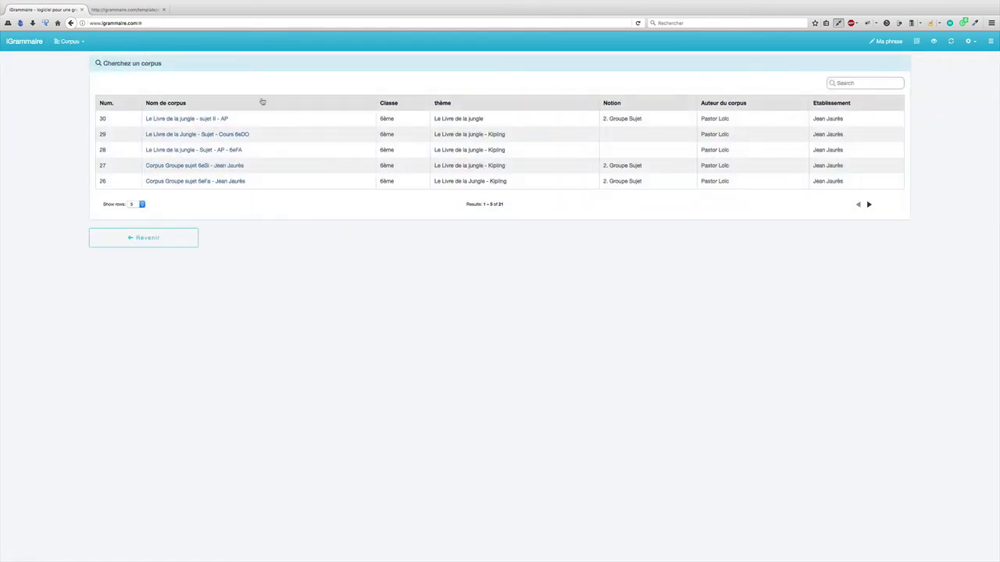
Step: Search the corpus list for "bhn", clear the search and return to the sentence analysis page
left_click(851, 82)
type("bhn")
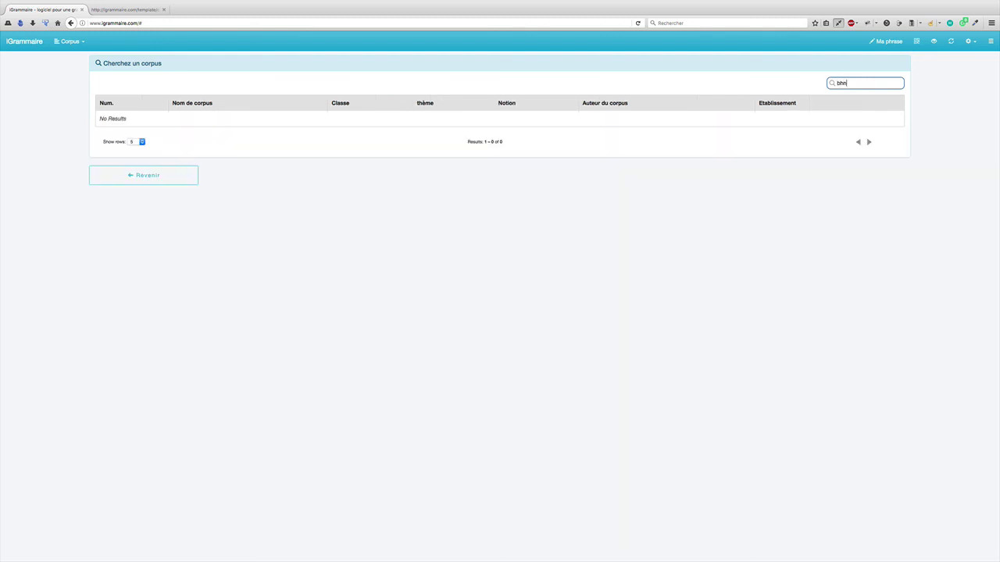
key("BackSpace")
key("BackSpace")
key("BackSpace")
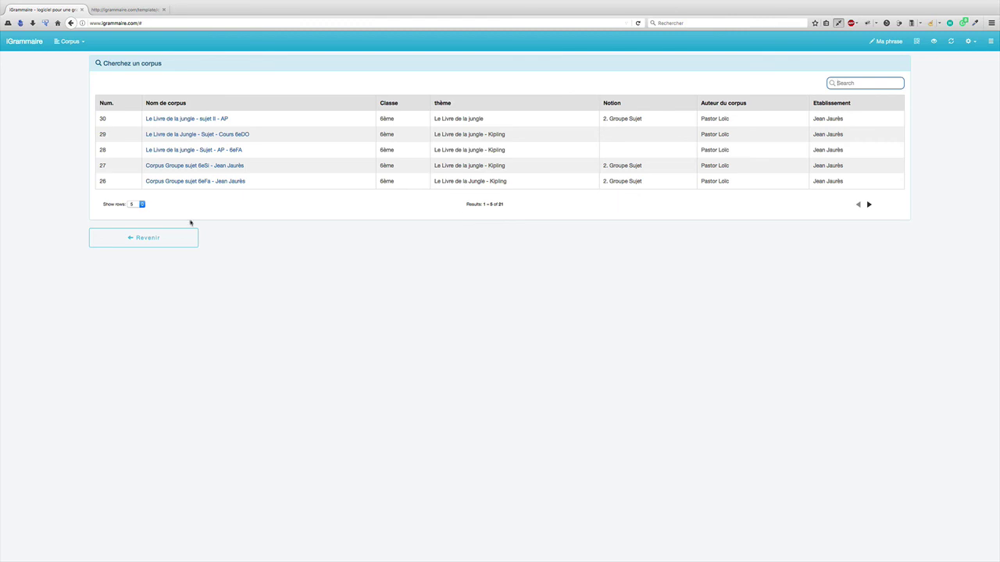
left_click(167, 237)
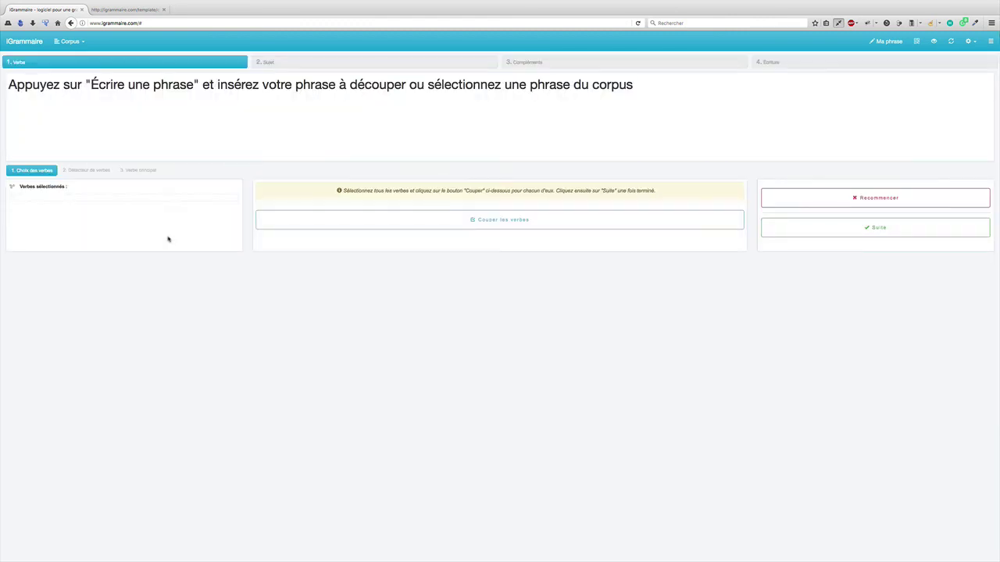